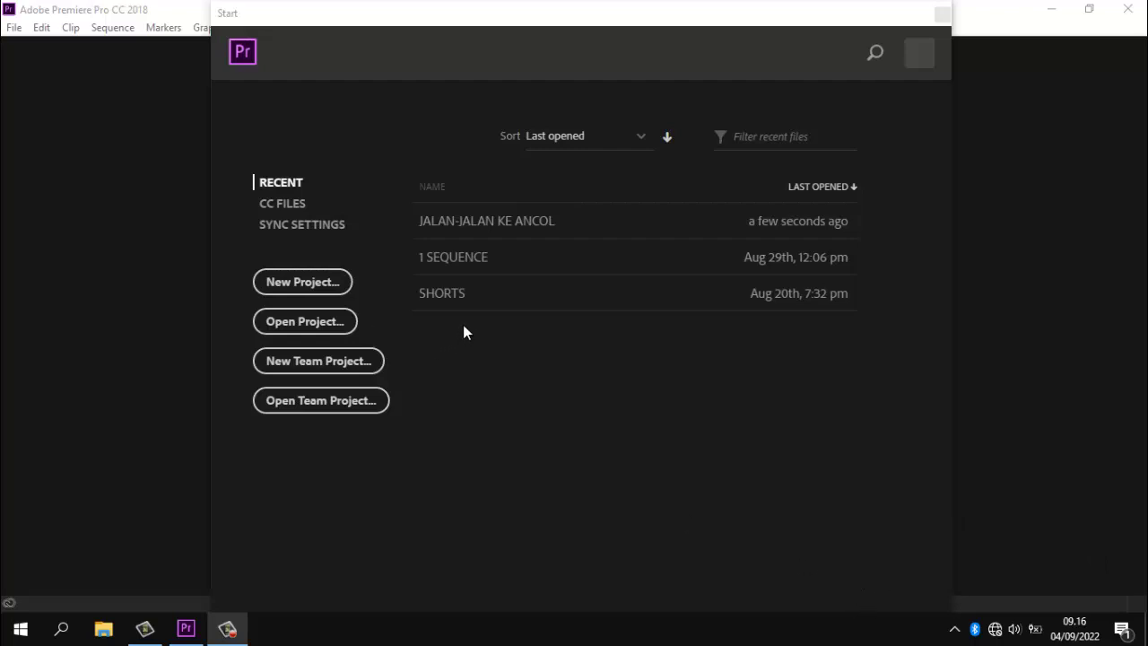
Open JALAN-JALAN KE ANCOL from the Start screen's Recent project list.
{"action": "left_click", "coordinate": [518, 232]}
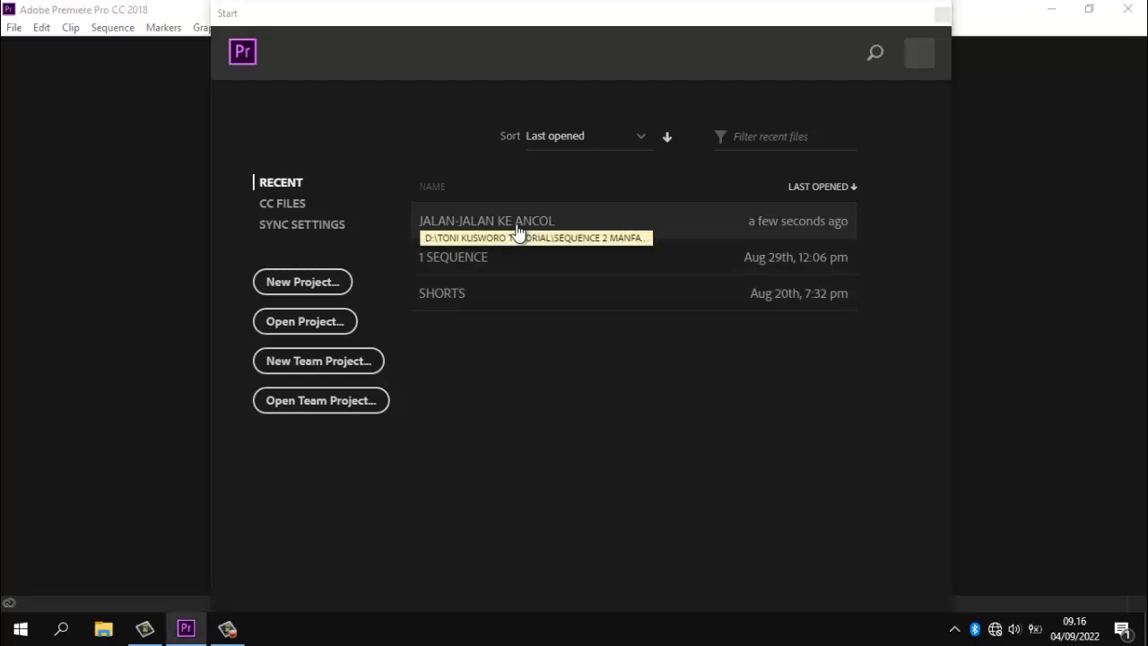
{"action": "left_click", "coordinate": [518, 224]}
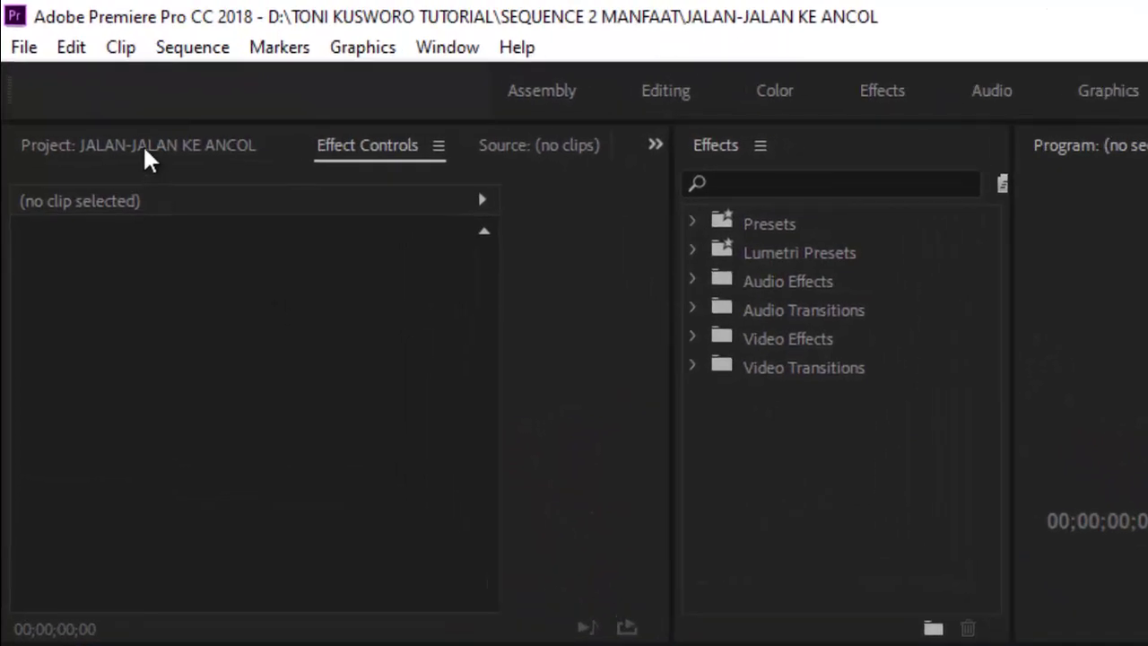
Activate the Project: JALAN-JALAN KE ANCOL panel to view its empty bin.
{"action": "left_click", "coordinate": [142, 145]}
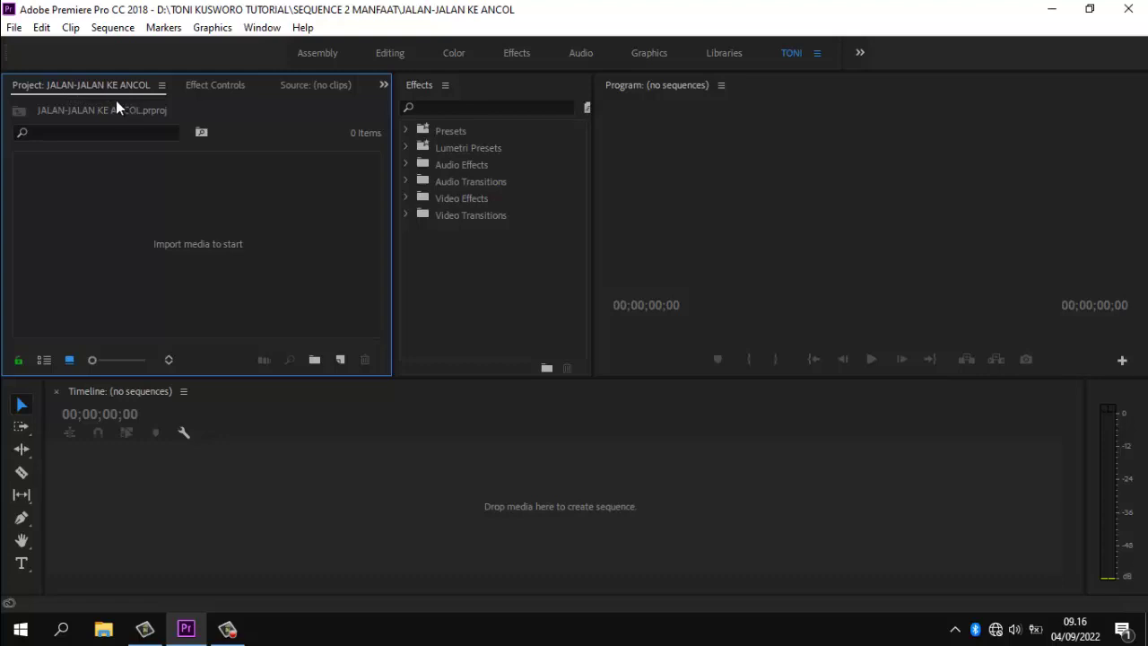
Find Rename unavailable on the Project tab menu, then quit Premiere Pro.
{"action": "right_click", "coordinate": [135, 87]}
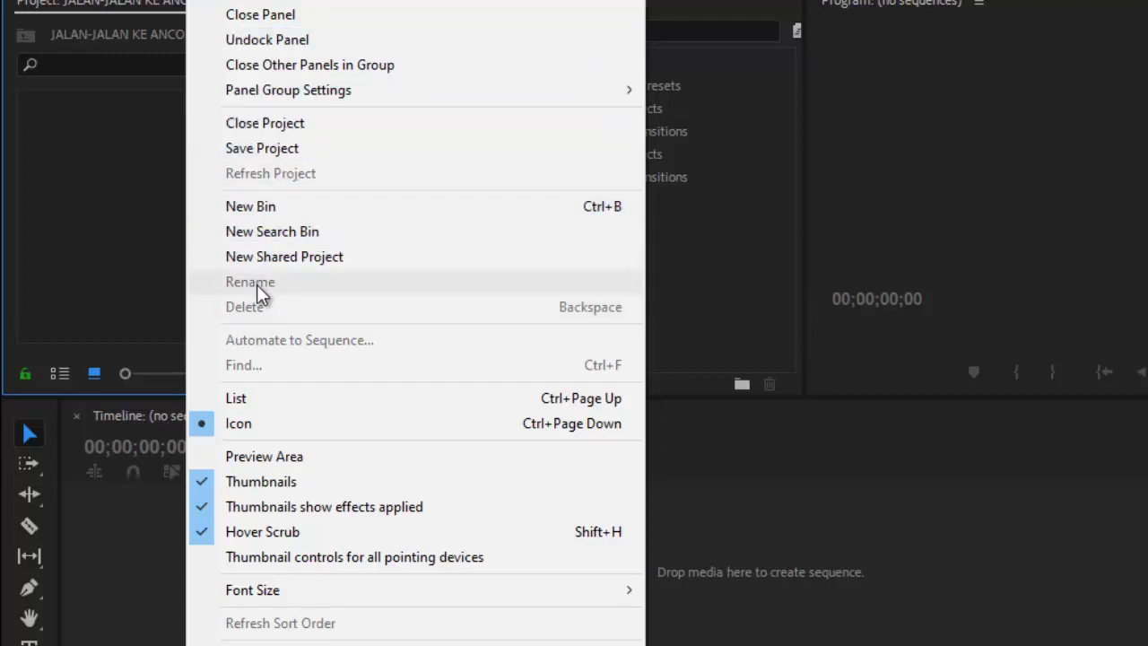
{"action": "left_click", "coordinate": [137, 231]}
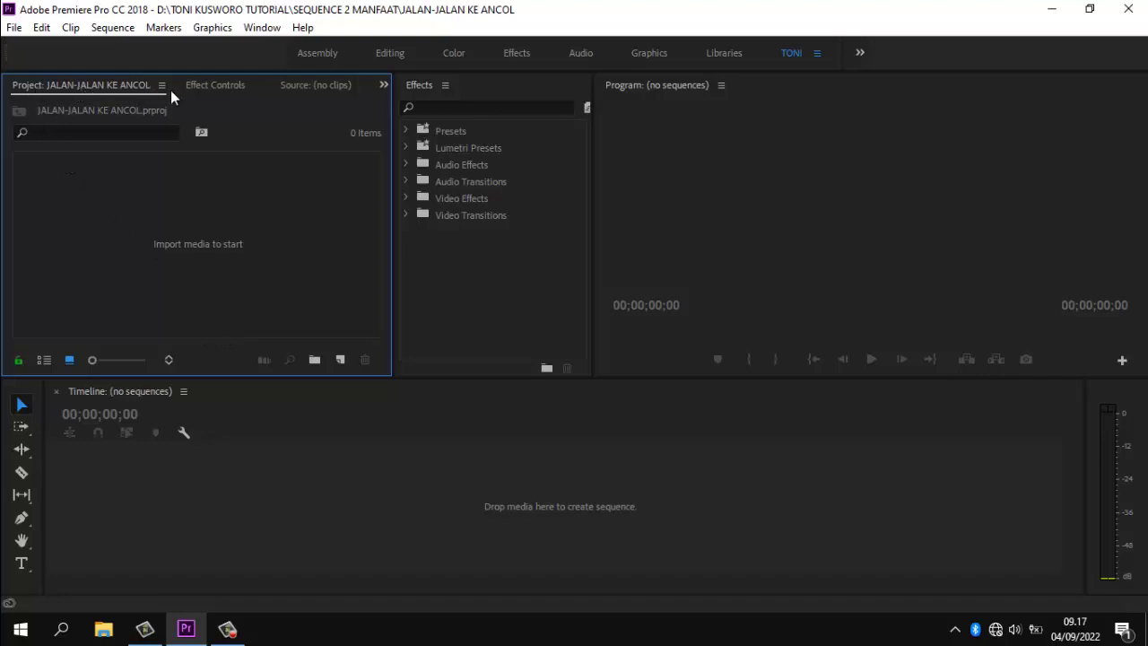
{"action": "left_click", "coordinate": [1129, 12]}
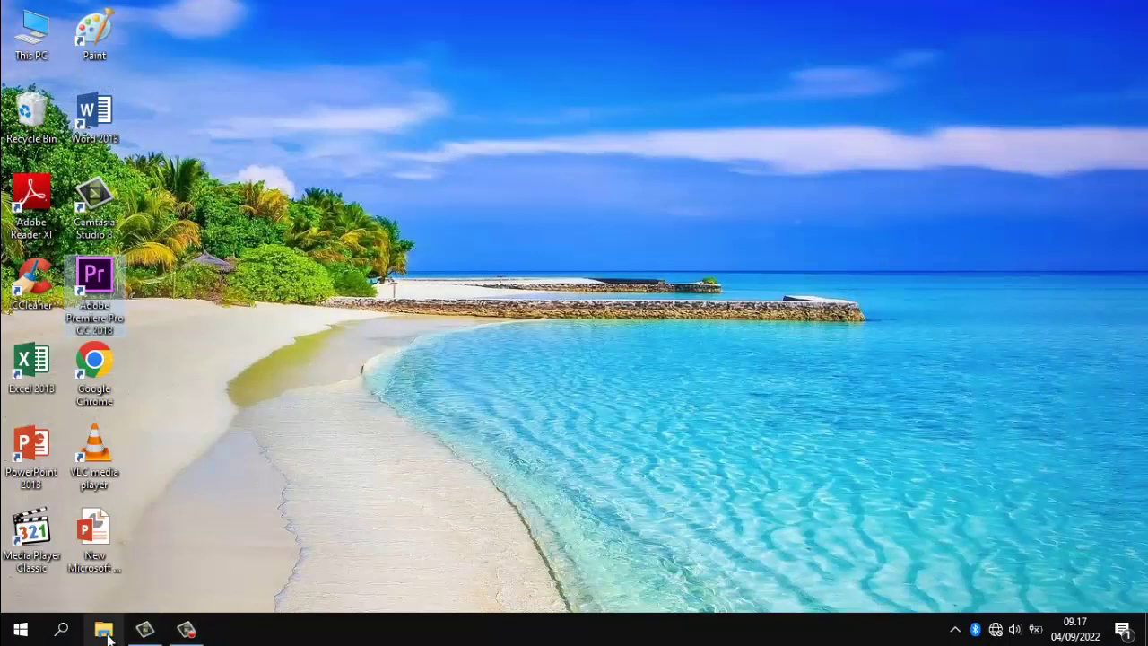
Open File Explorer from the taskbar to show This PC.
{"action": "left_click", "coordinate": [105, 631]}
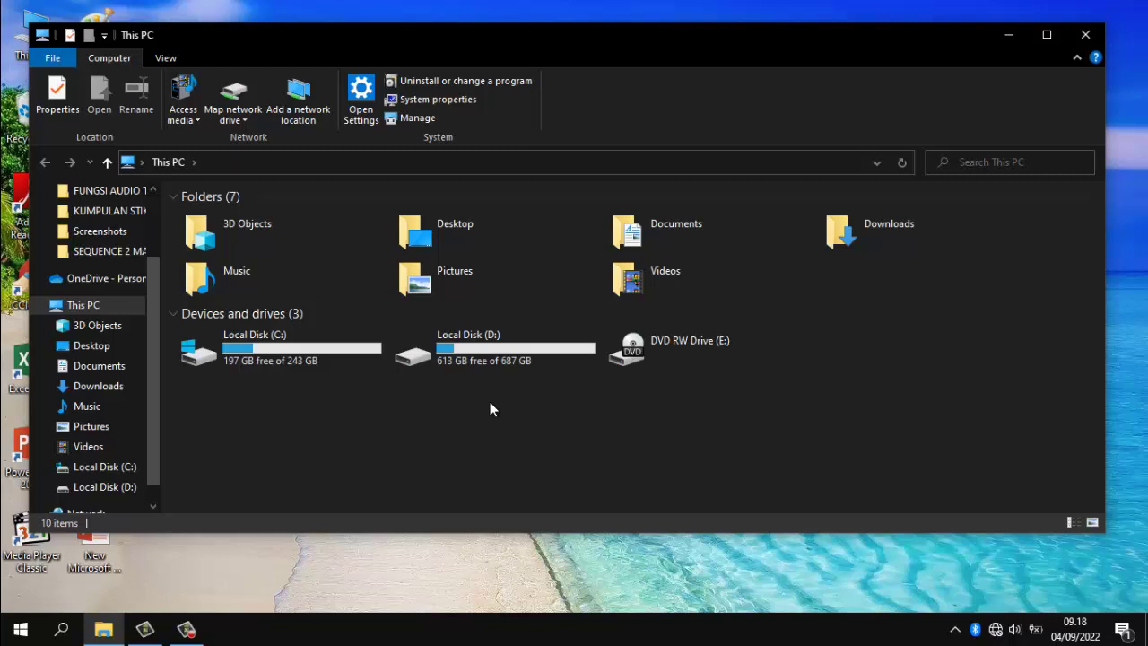
Navigate to D:\TONI KUSWORO TUTORIAL\SEQUENCE 2 MANFAAT in File Explorer.
{"action": "double_click", "coordinate": [505, 358]}
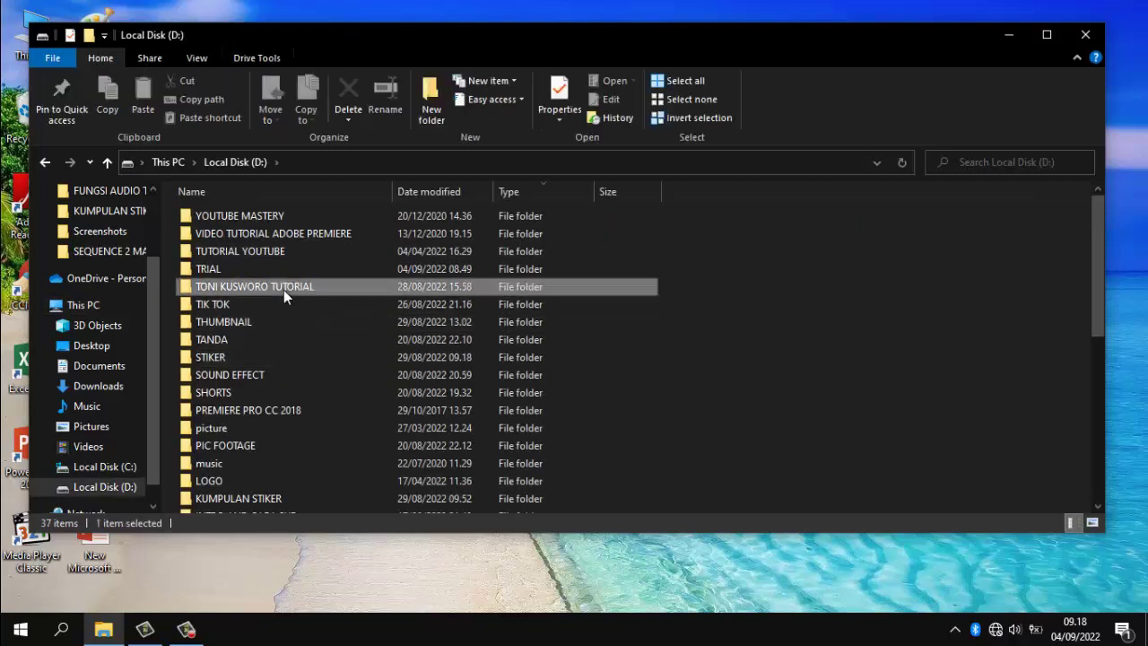
{"action": "double_click", "coordinate": [283, 290]}
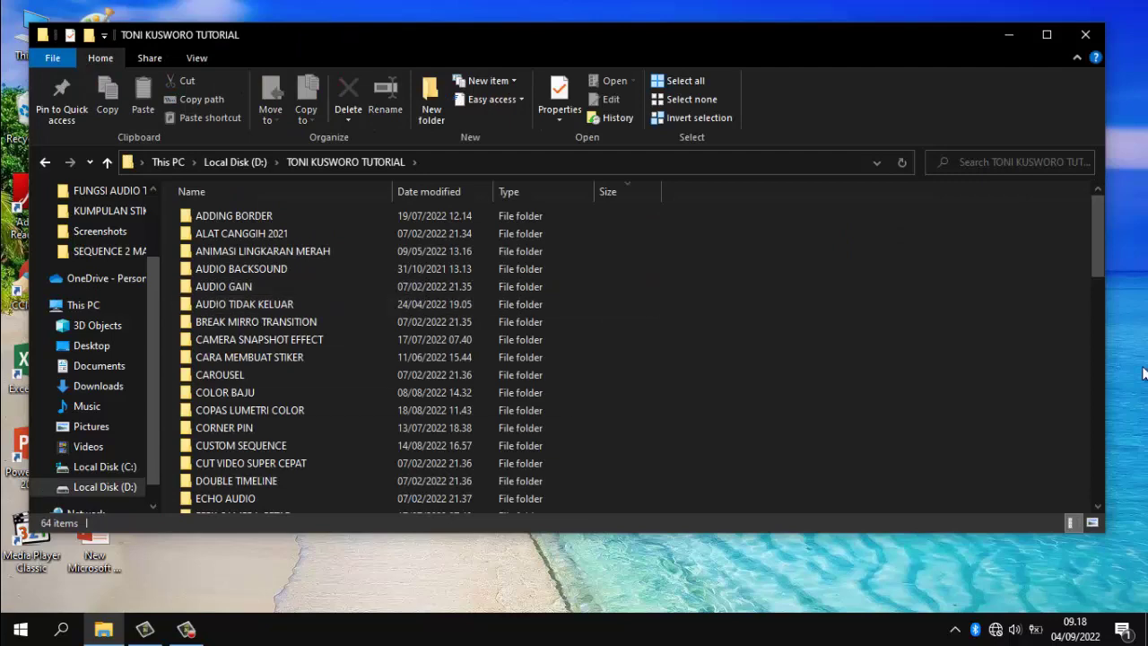
{"action": "mouse_move", "coordinate": [1098, 267]}
{"action": "left_mouse_down"}
{"action": "mouse_move", "coordinate": [1132, 364]}
{"action": "mouse_move", "coordinate": [1139, 435]}
{"action": "left_mouse_up"}
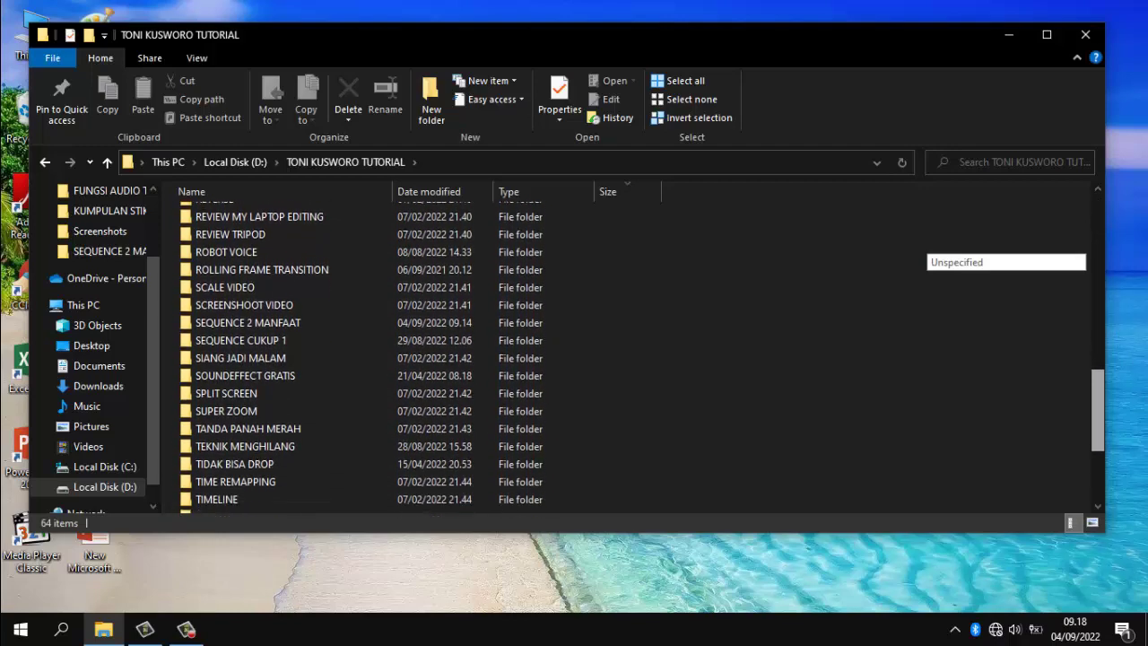
{"action": "left_click", "coordinate": [266, 320]}
{"action": "double_click", "coordinate": [267, 320]}
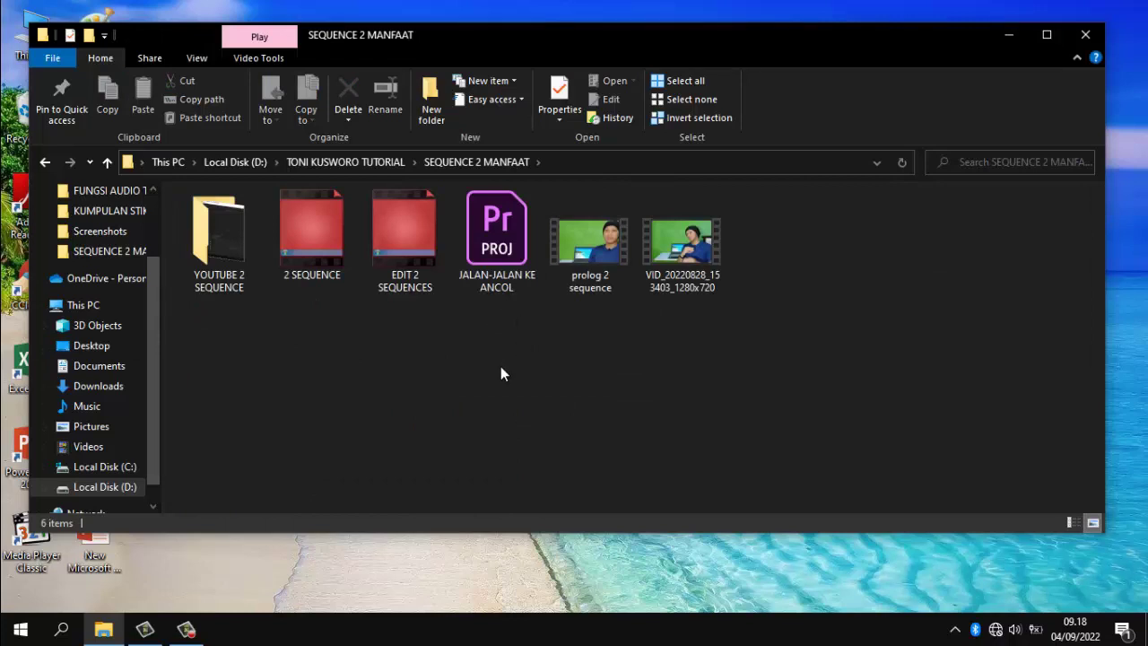
Rename the project file to 'JALAN-JALAN KE PRJ', correcting a typo along the way.
{"action": "right_click", "coordinate": [506, 262]}
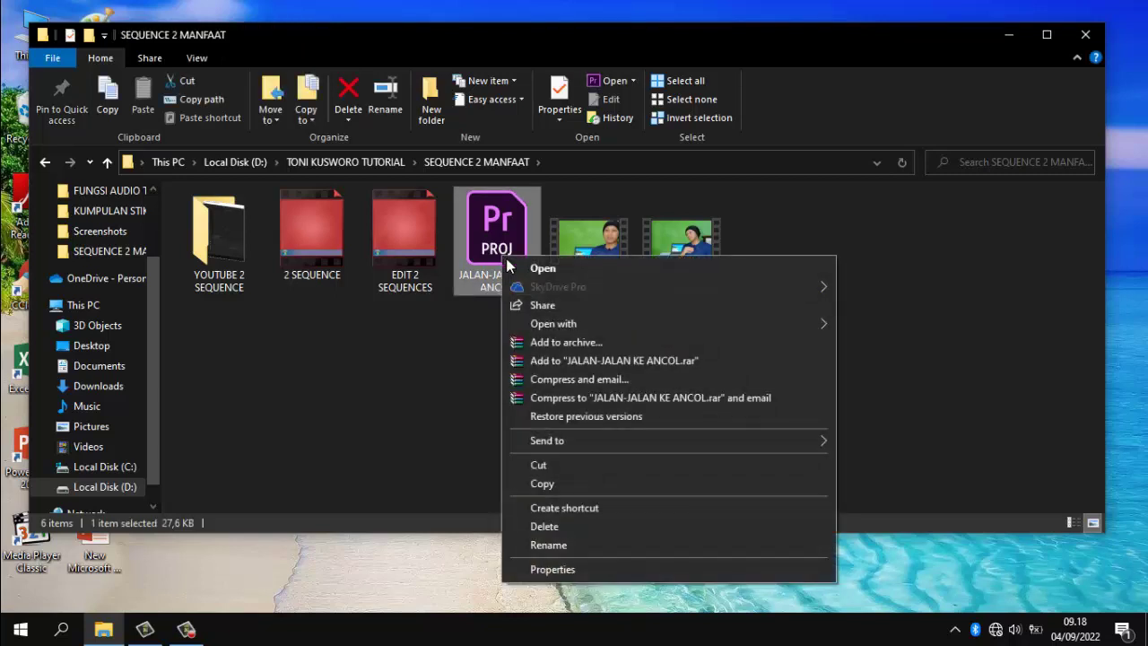
{"action": "left_click", "coordinate": [581, 543]}
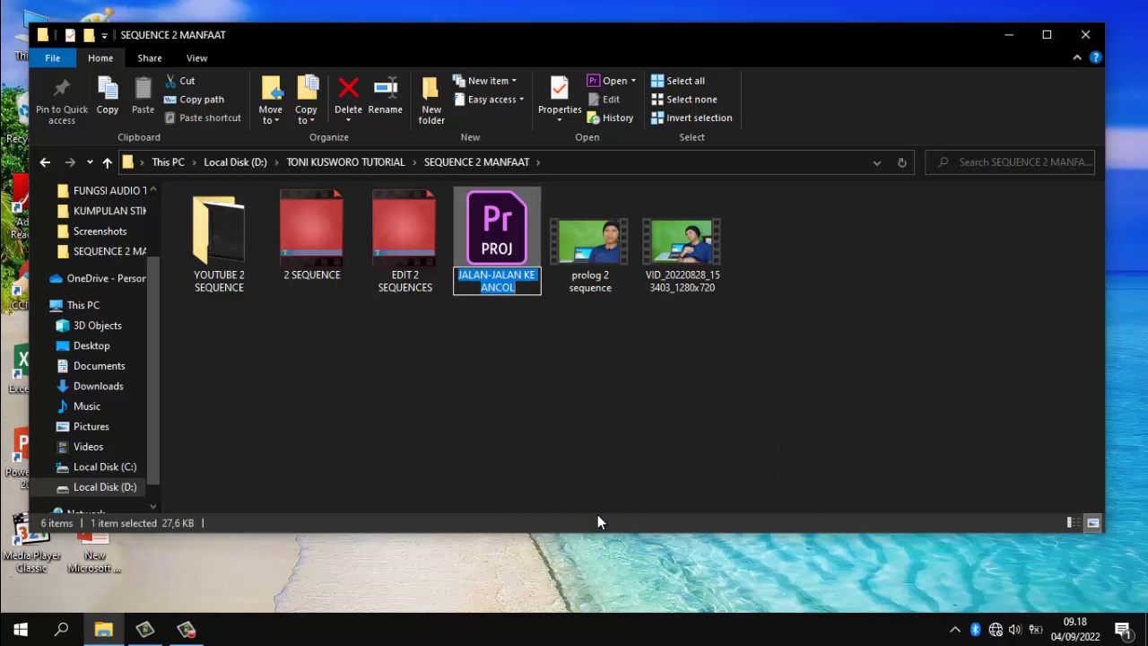
{"action": "type", "text": "JALAN-J"}
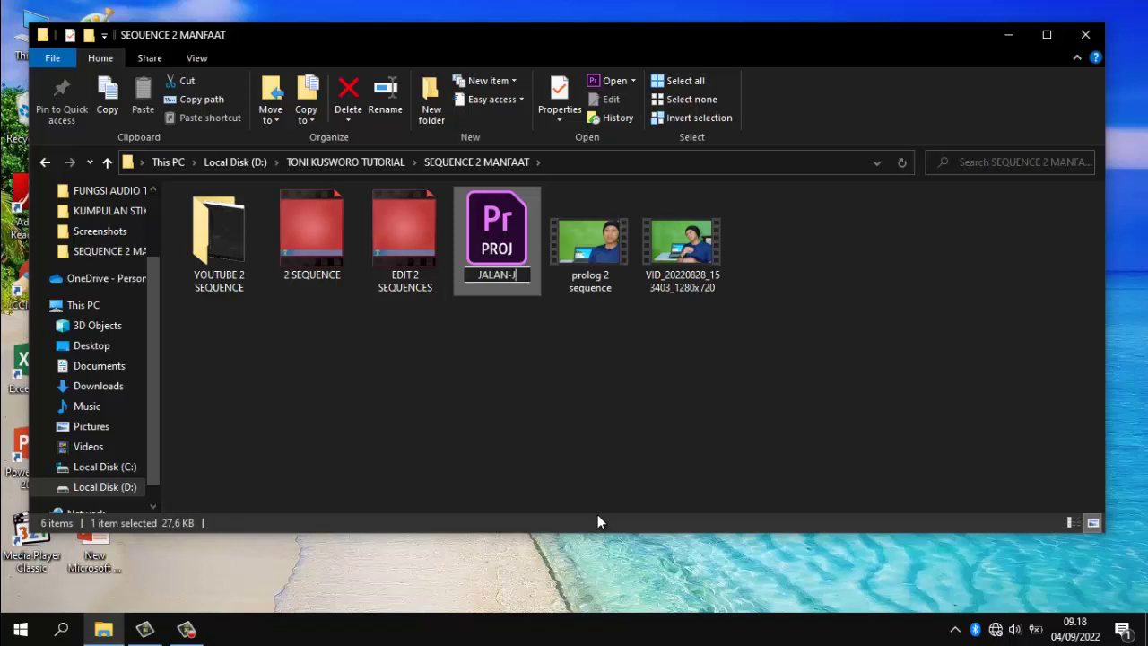
{"action": "type", "text": "ALN"}
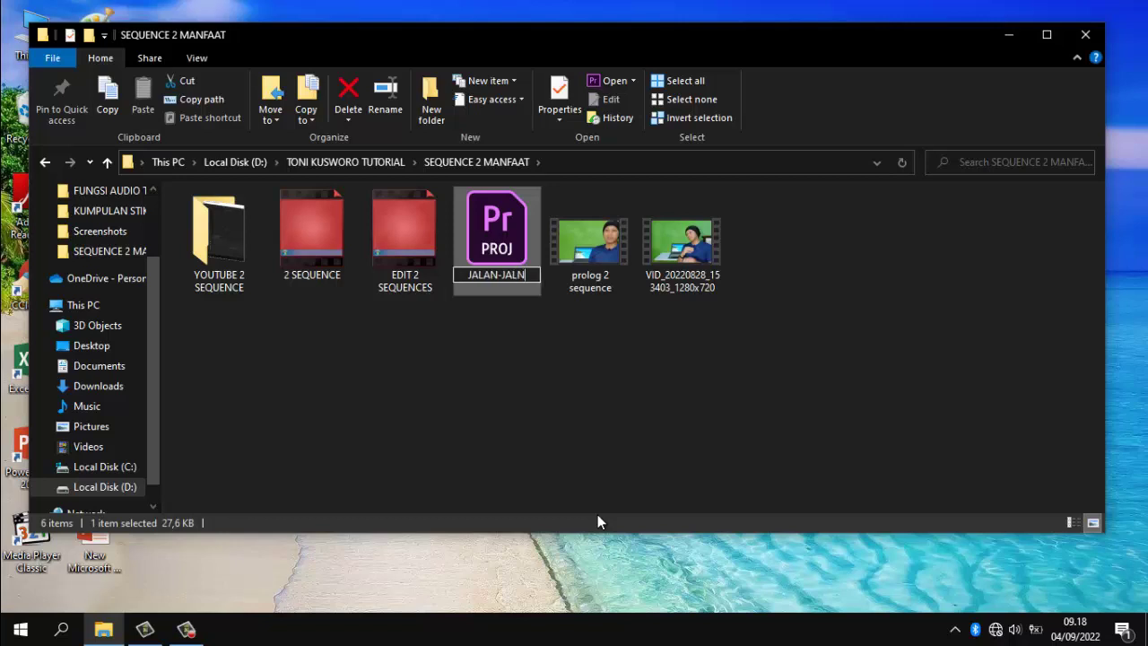
{"action": "key", "text": "BackSpace"}
{"action": "type", "text": "AN KE PRJ"}
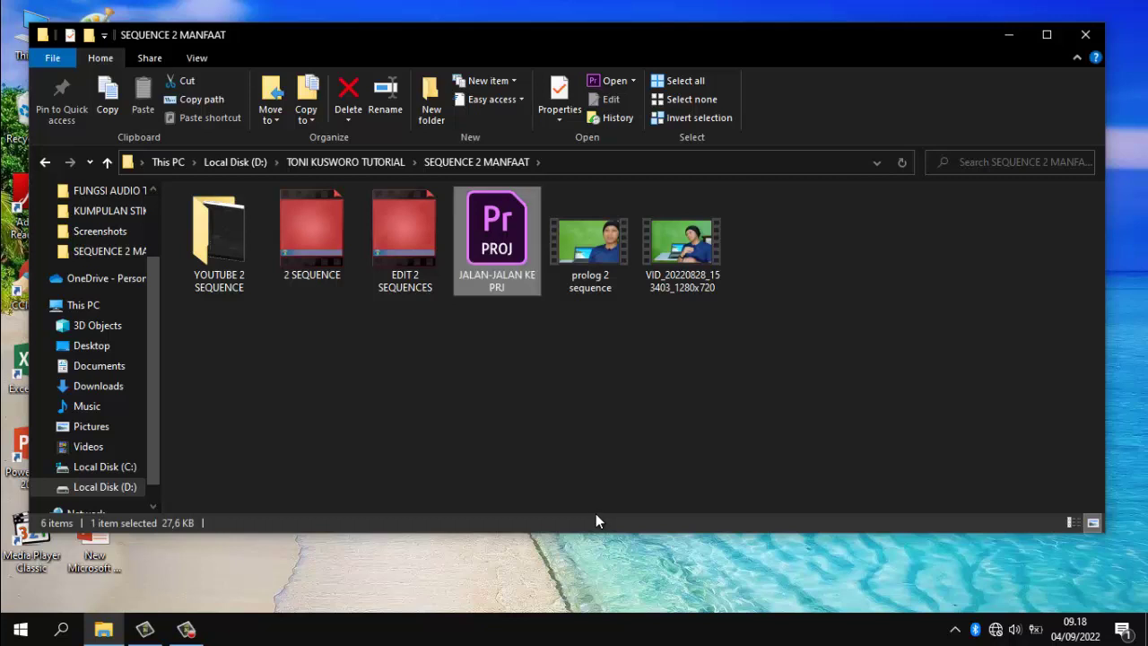
{"action": "left_click", "coordinate": [549, 401]}
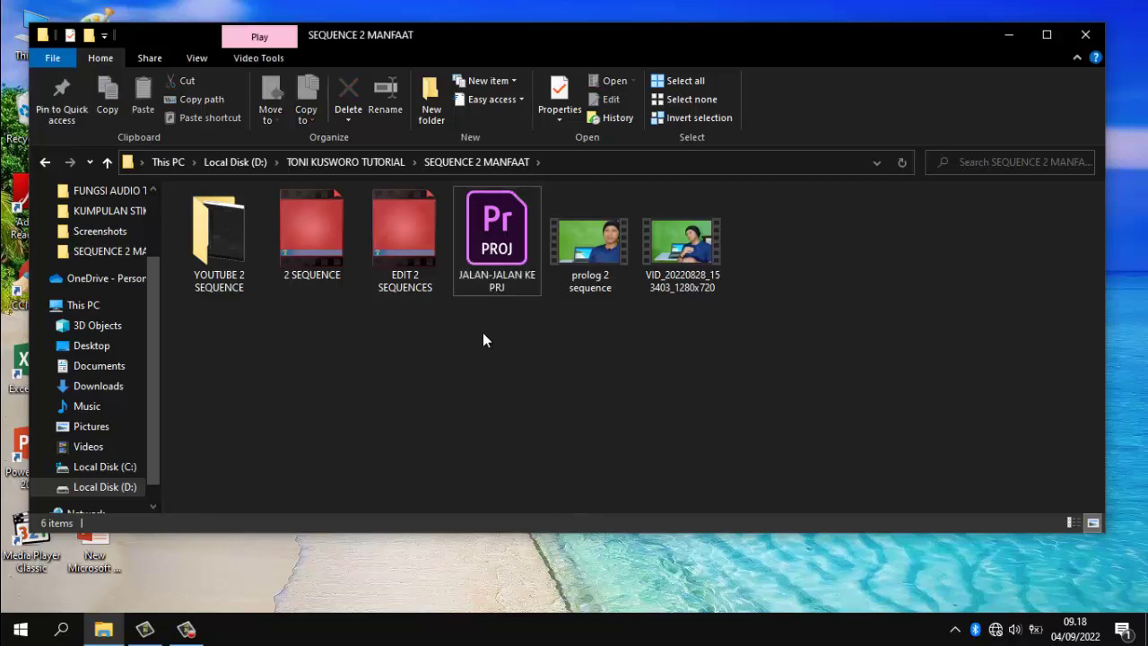
Close File Explorer and show the JALAN-JALAN KE PRJ project bin in Premiere Pro.
{"action": "left_click", "coordinate": [504, 261]}
{"action": "left_click", "coordinate": [1083, 34]}
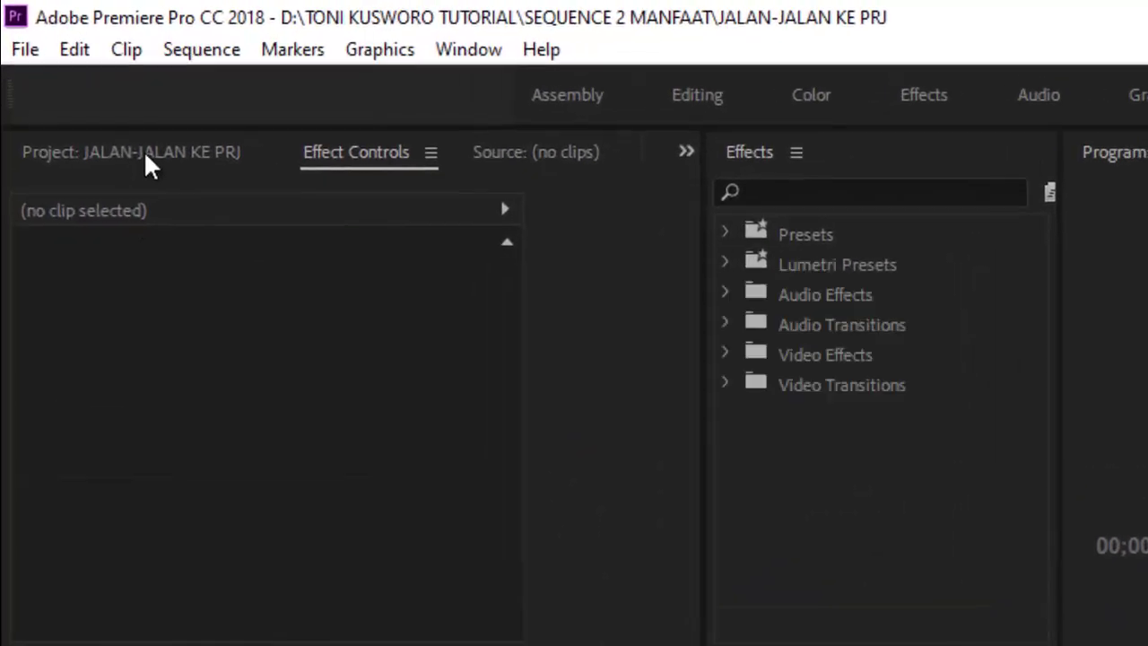
{"action": "left_click", "coordinate": [80, 86]}
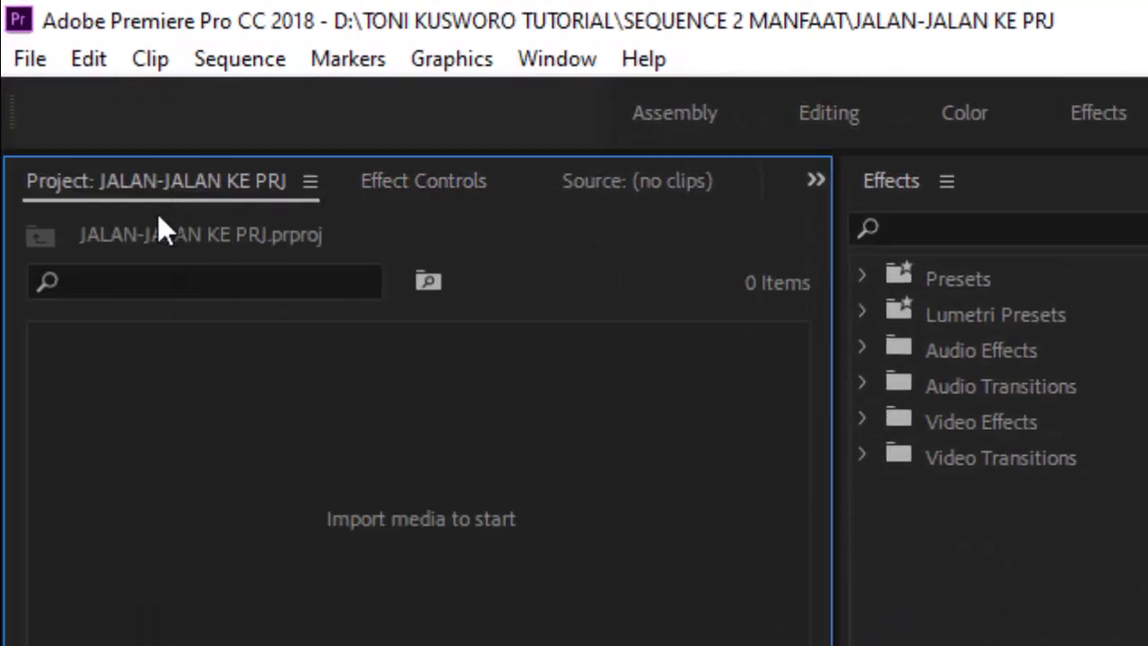